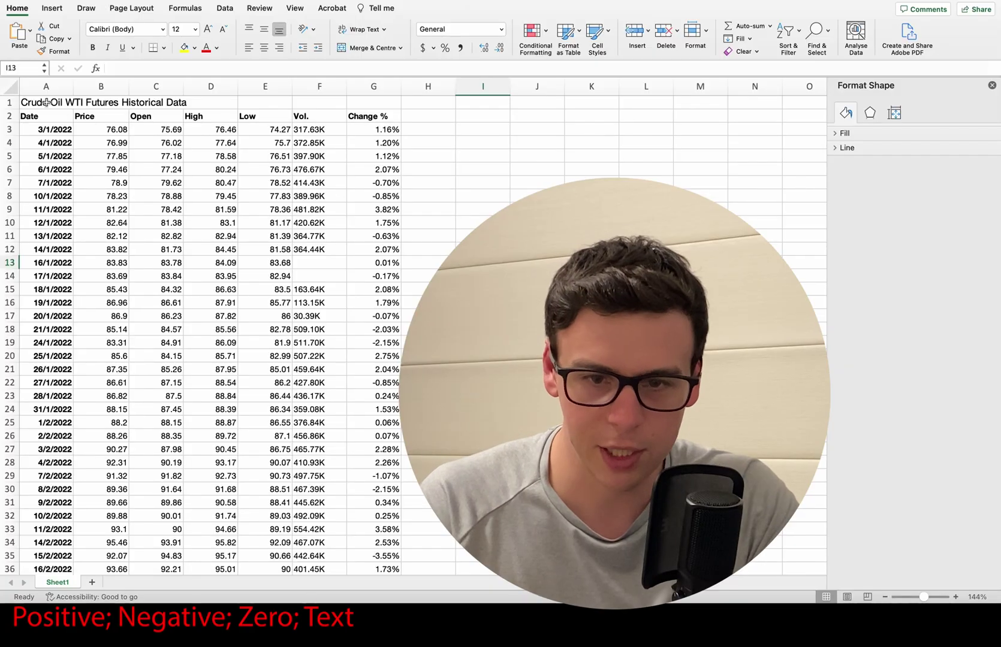
Select the Date and Price columns from the header row down to row 271 (A2:B271).
key("Down")
key("shift+Right")
key("super+shift+Down")
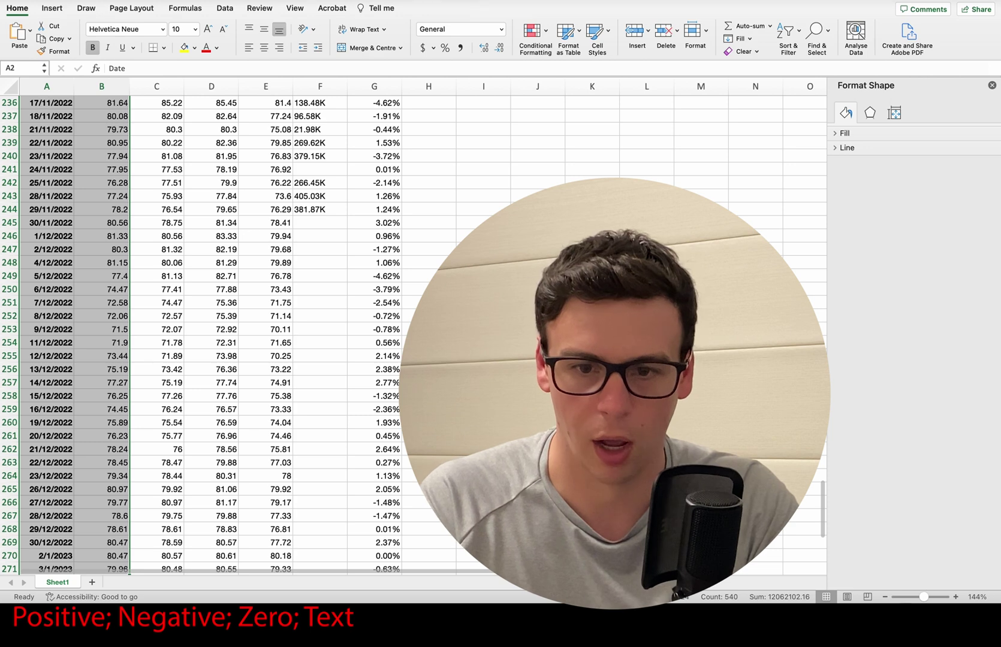
Insert a basic 2-D line chart of the Date and Price data.
left_click(52, 9)
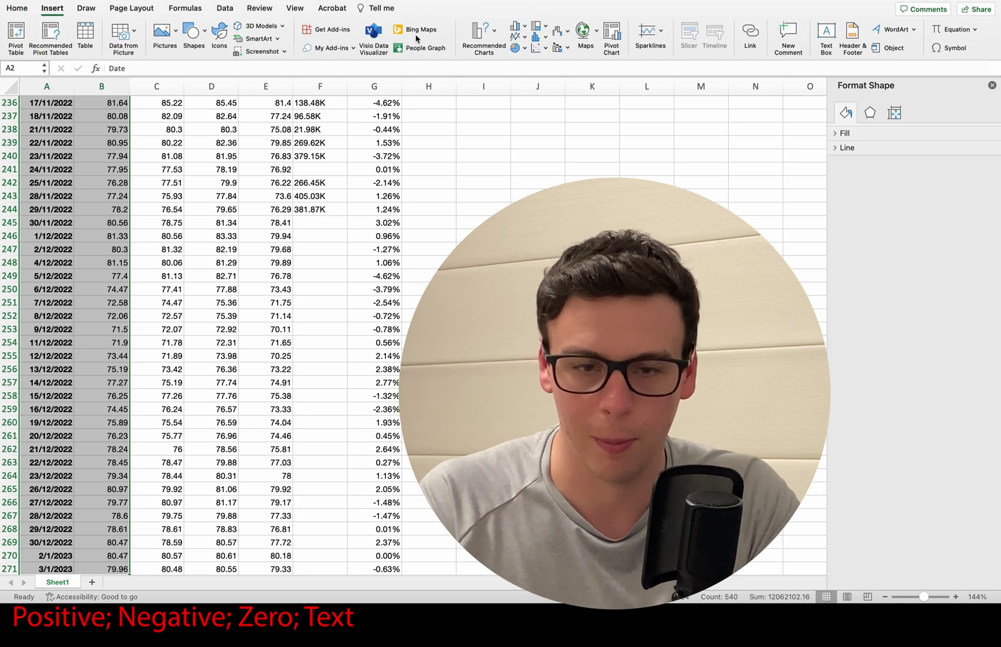
left_click(516, 37)
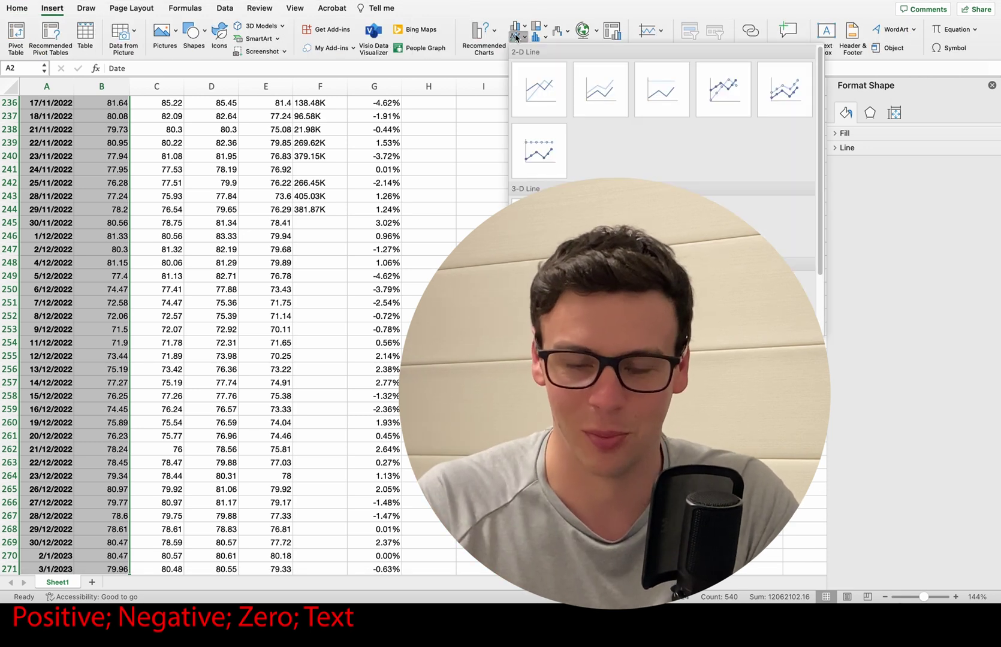
left_click(536, 94)
key("super+z")
left_click(52, 8)
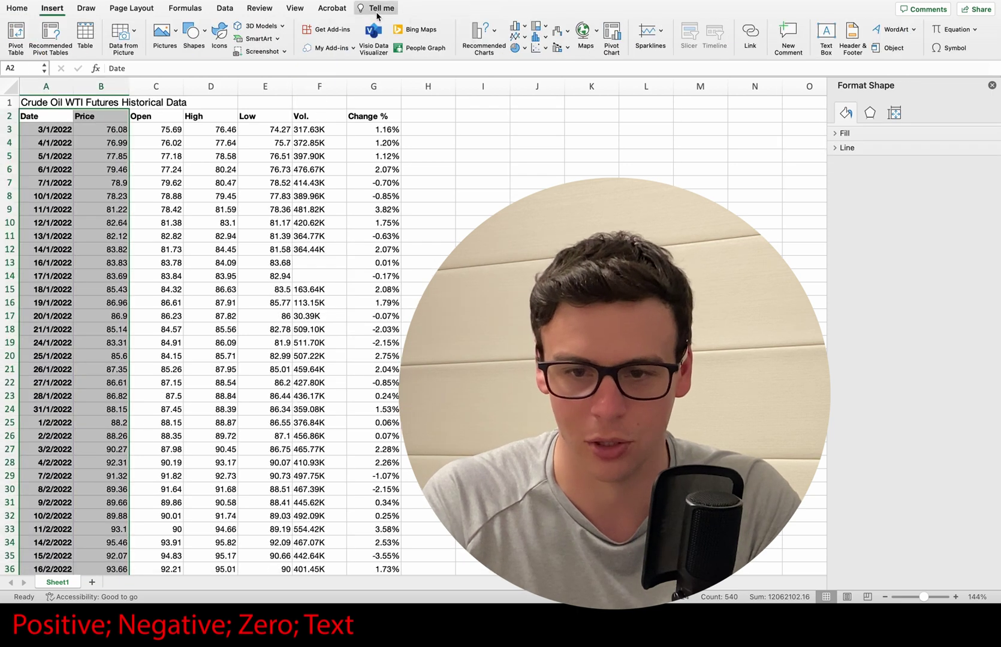
left_click(517, 36)
left_click(528, 90)
Move the chart beside the table at C1, enlarge it to about M27, and select the date axis.
left_click_drag(347, 252, 212, 117)
left_click_drag(431, 290, 746, 458)
left_click(230, 456)
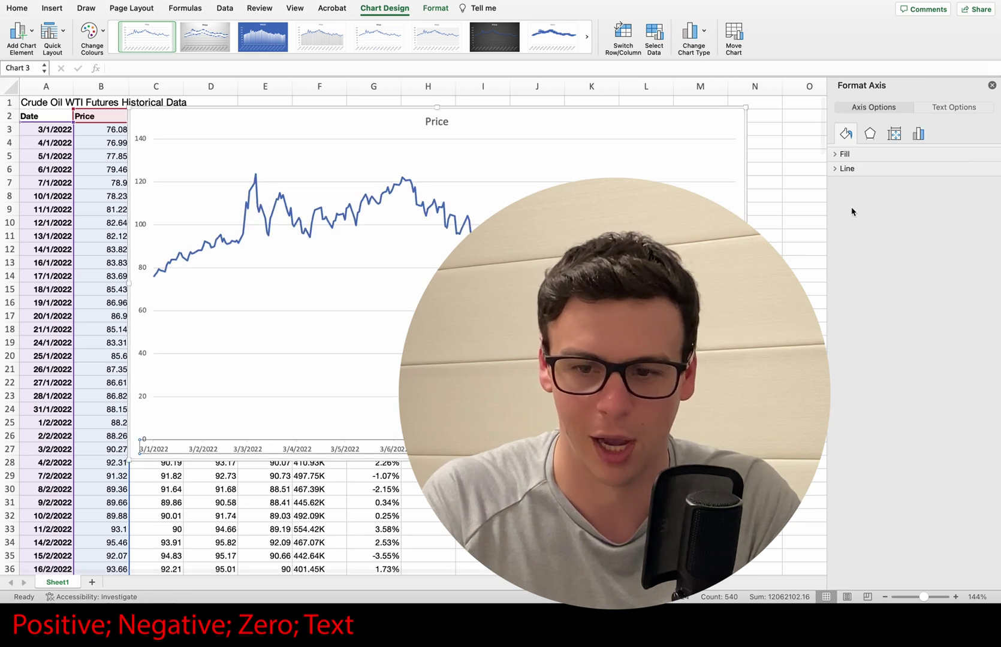
Give the date axis the custom number format code mm/yyyy.
left_click(933, 110)
left_click(851, 274)
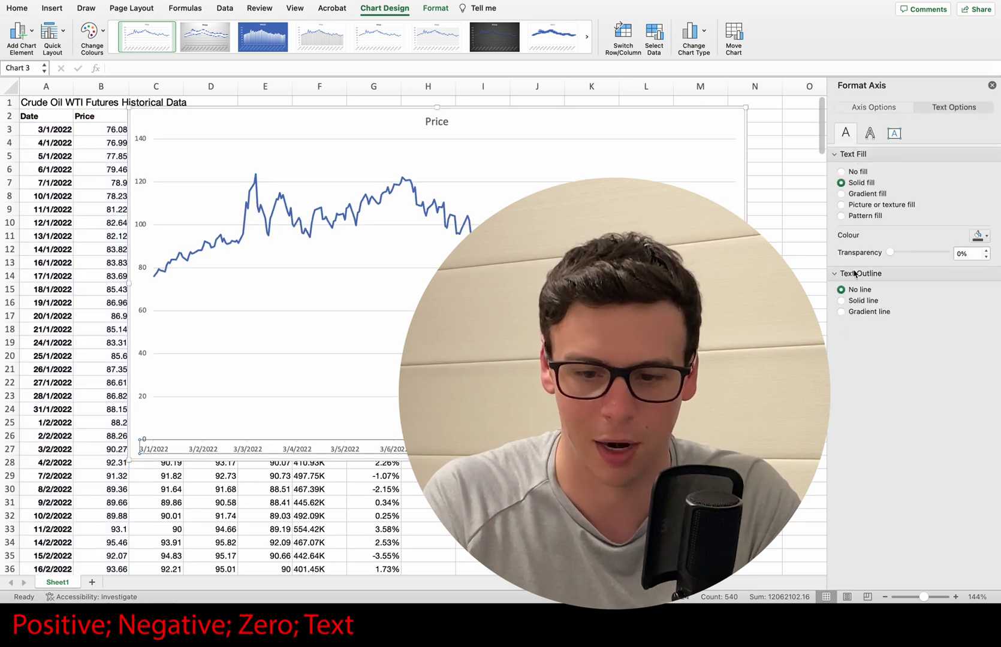
left_click(875, 108)
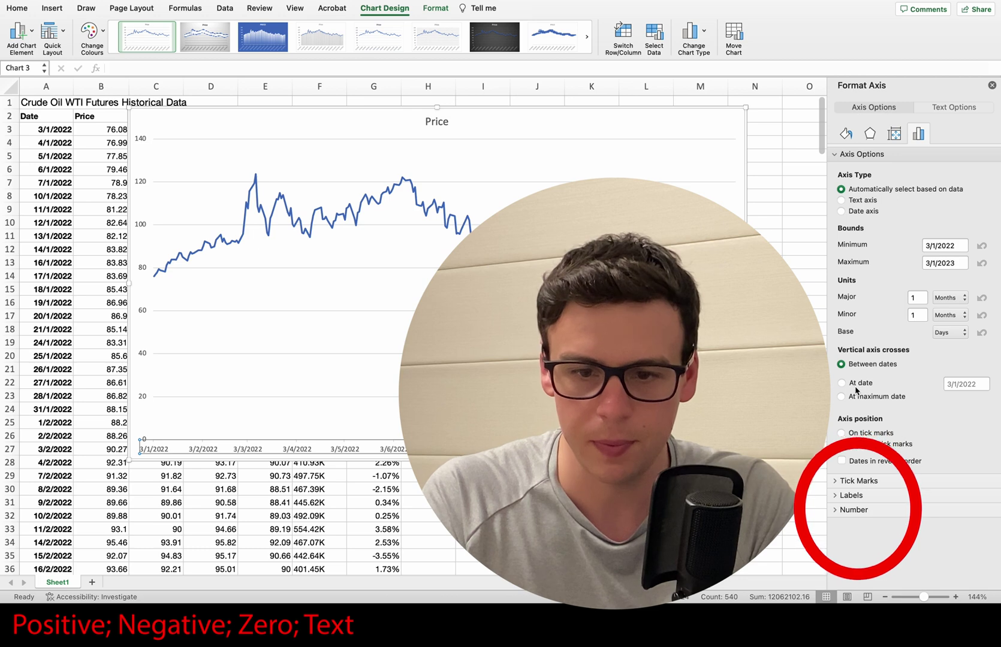
left_click(851, 509)
scroll(851, 564, "down", 3)
type("yyyy")
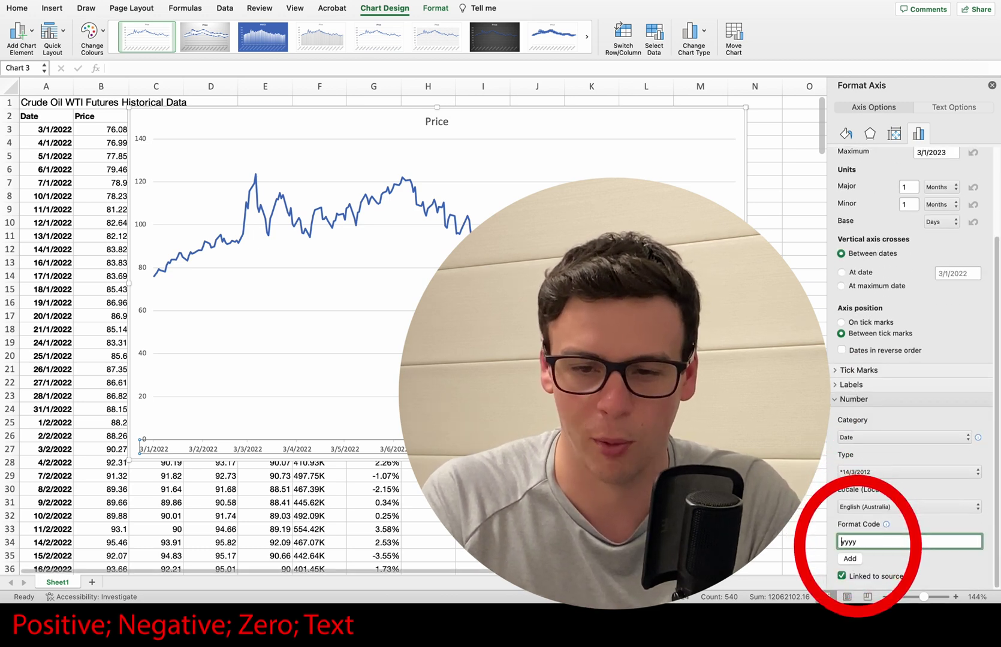
left_click(850, 559)
left_click(843, 542)
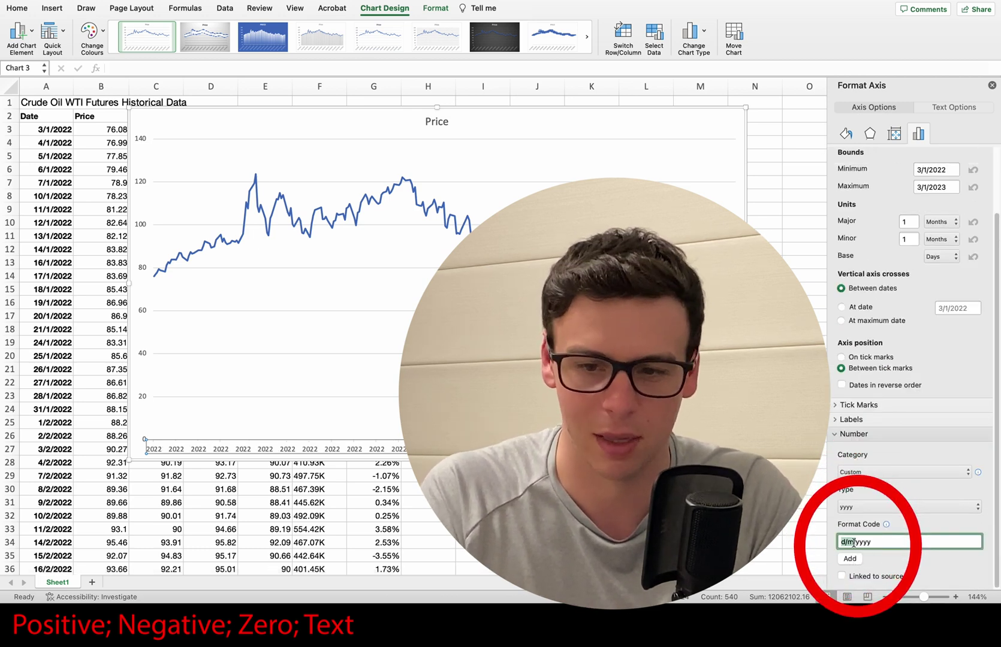
left_click(843, 543)
type("m/m")
left_click(850, 559)
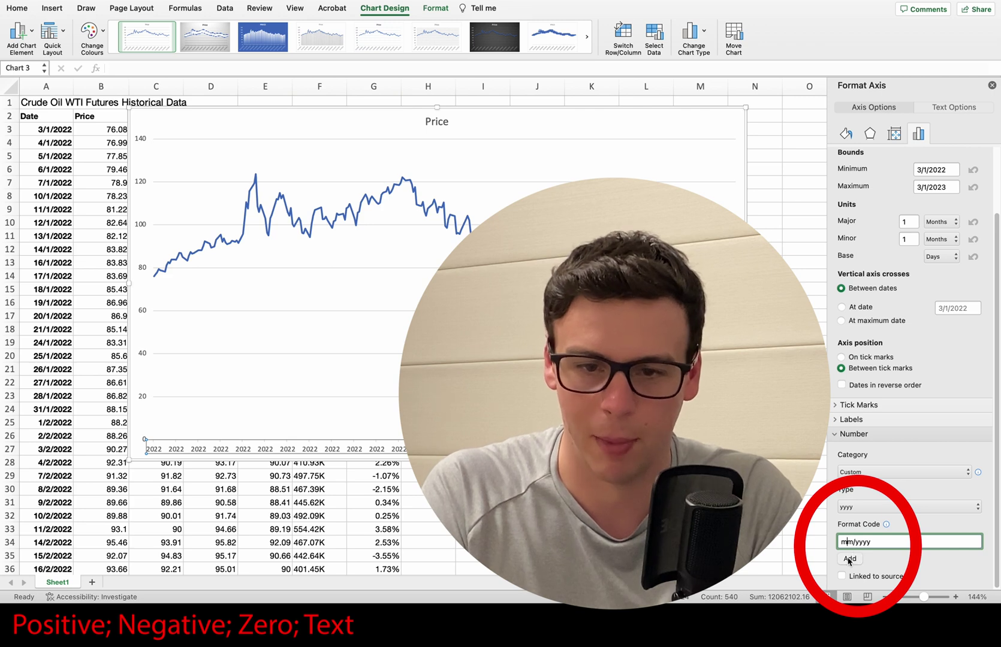
Select the vertical value axis and open its number category choices.
left_click(899, 507)
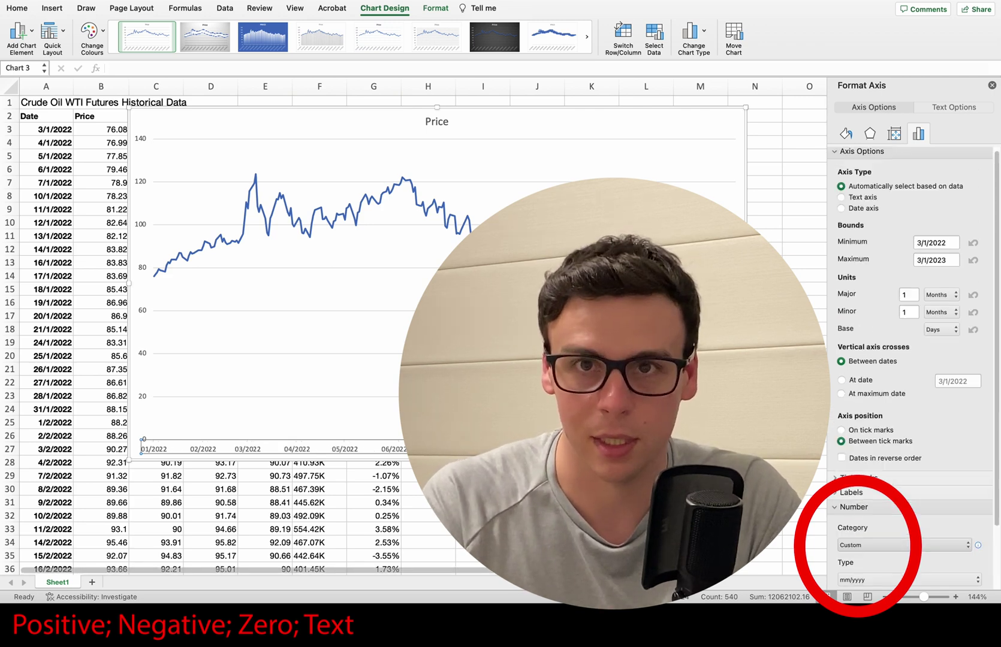
left_click(142, 313)
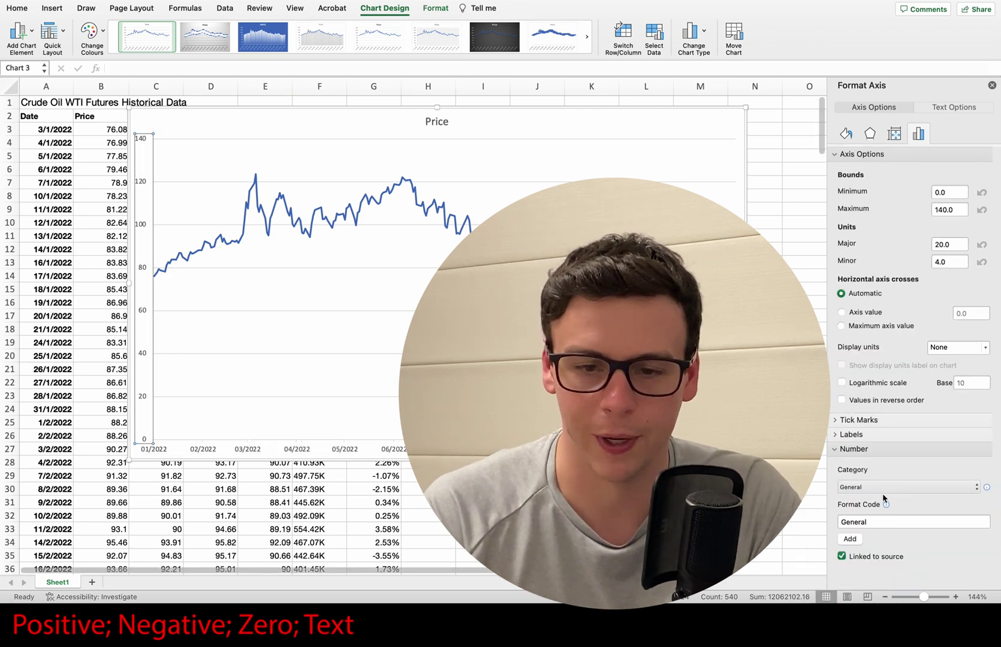
left_click(882, 487)
Apply the Custom format [Green]General;[Red]General to the value axis, then append ;0 to the code.
left_click(875, 591)
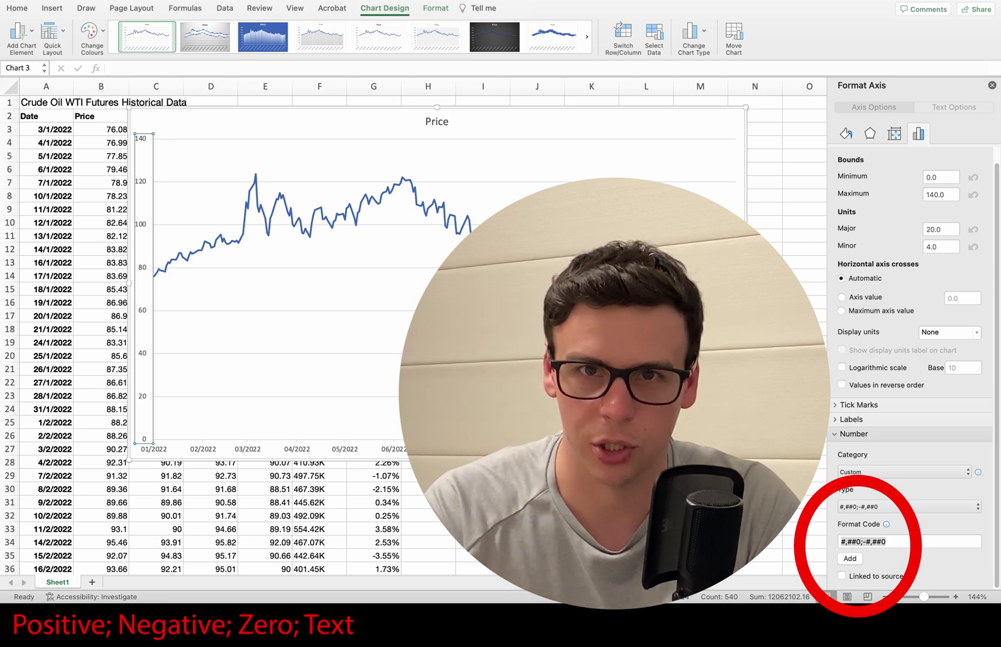
left_click(909, 542)
key("BackSpace")
type("[")
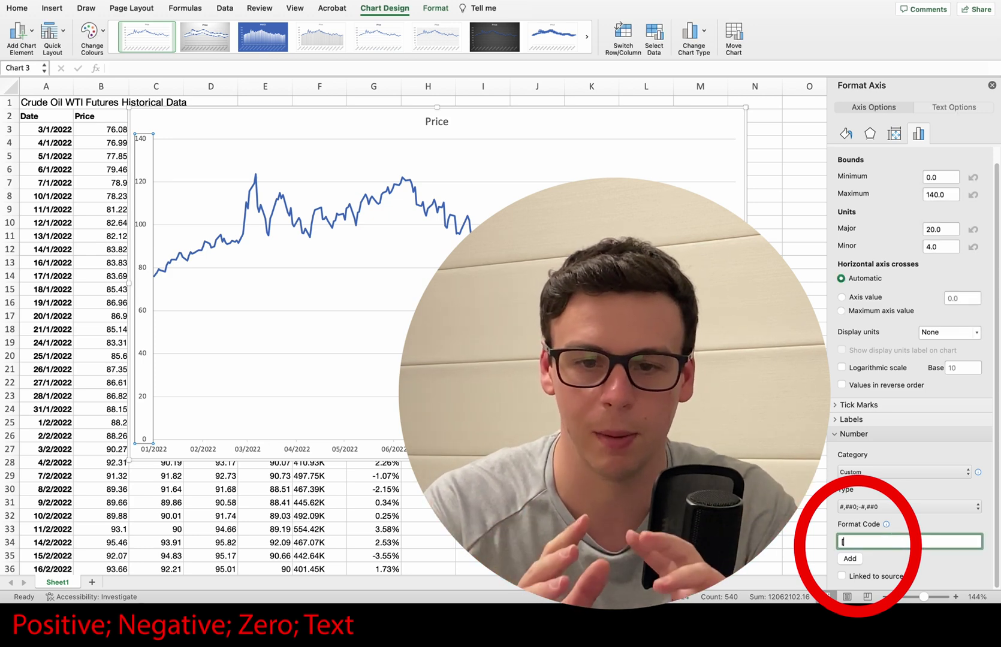
type("Green")
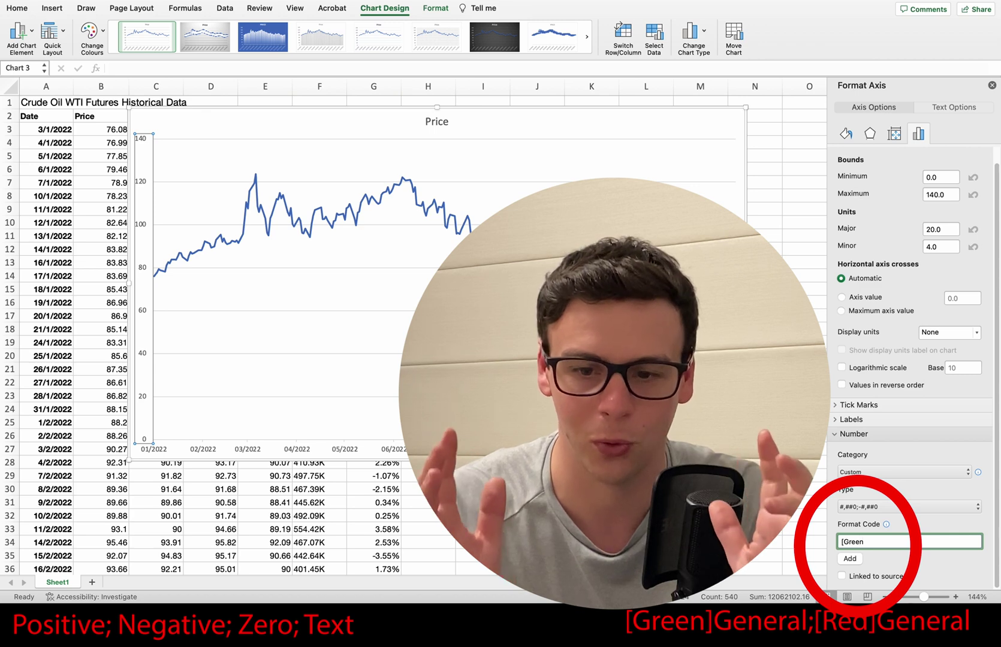
key("BackSpace")
key("BackSpace")
key("BackSpace")
key("BackSpace")
key("BackSpace")
key("BackSpace")
type("[Green]General;")
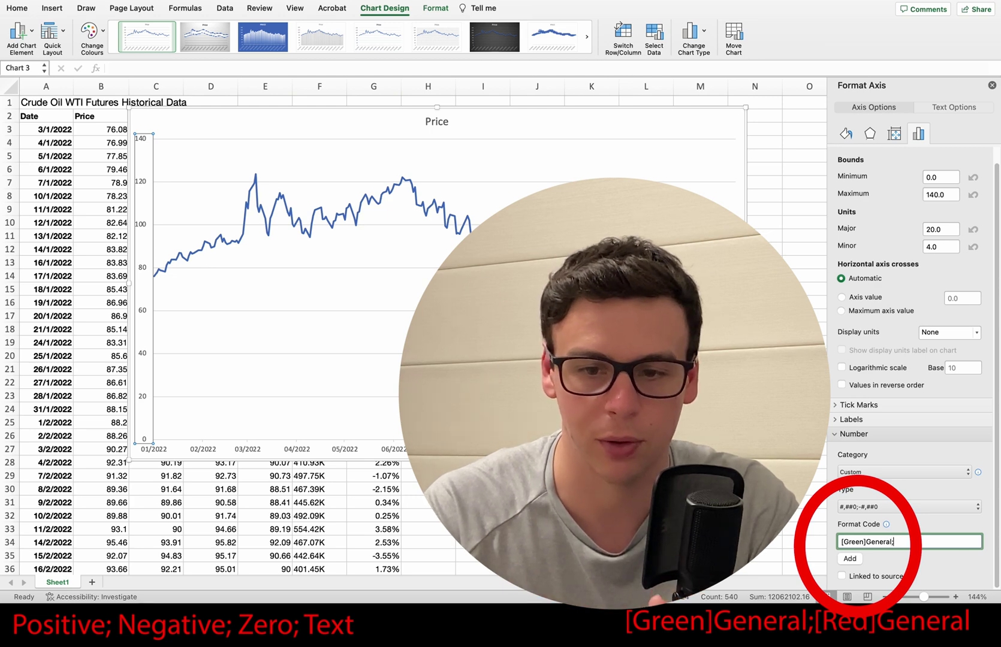
type("[Red]General")
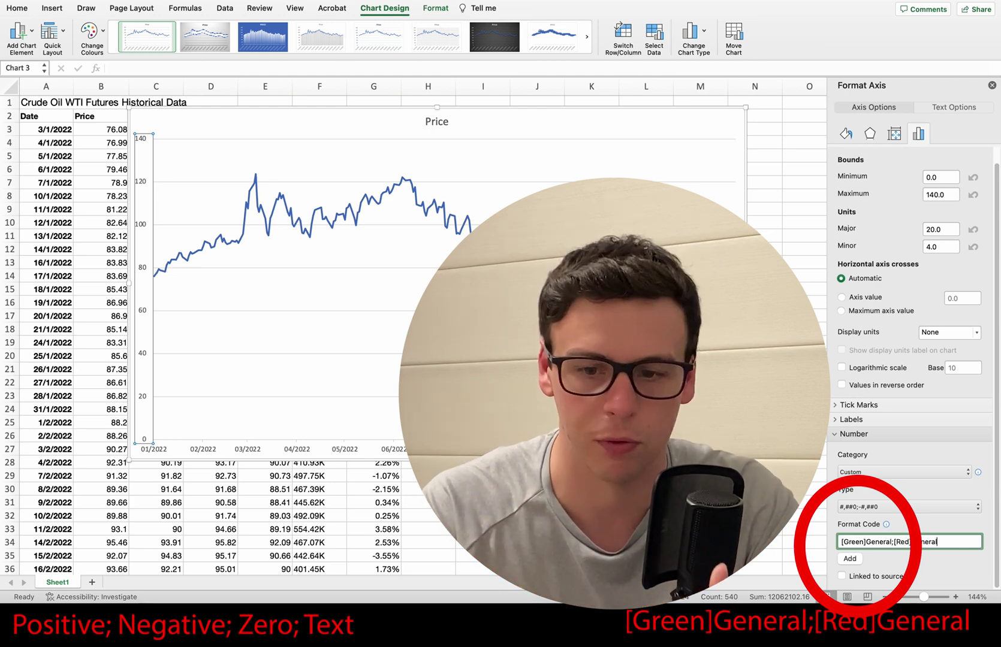
left_click(850, 558)
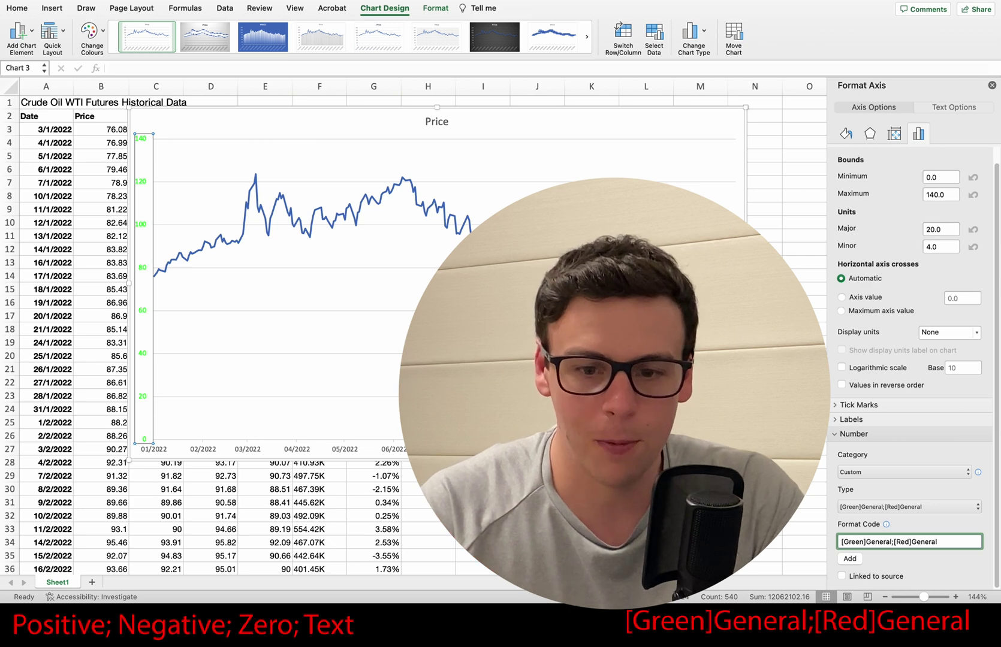
type(";0")
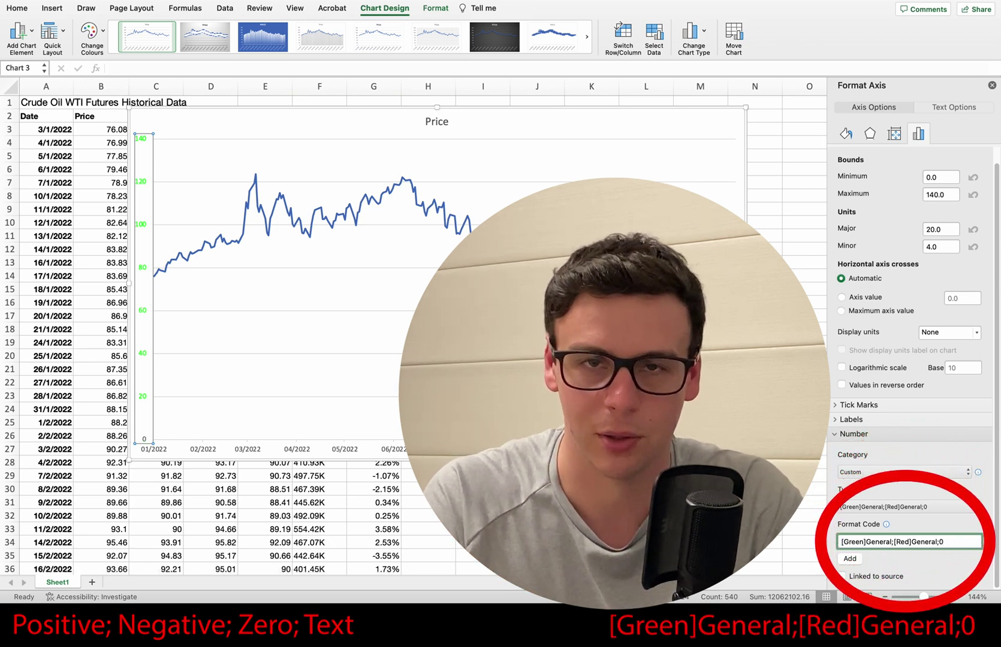
Replace the value axis format code with [Magenta][=60]General, without applying it yet.
triple_click(926, 544)
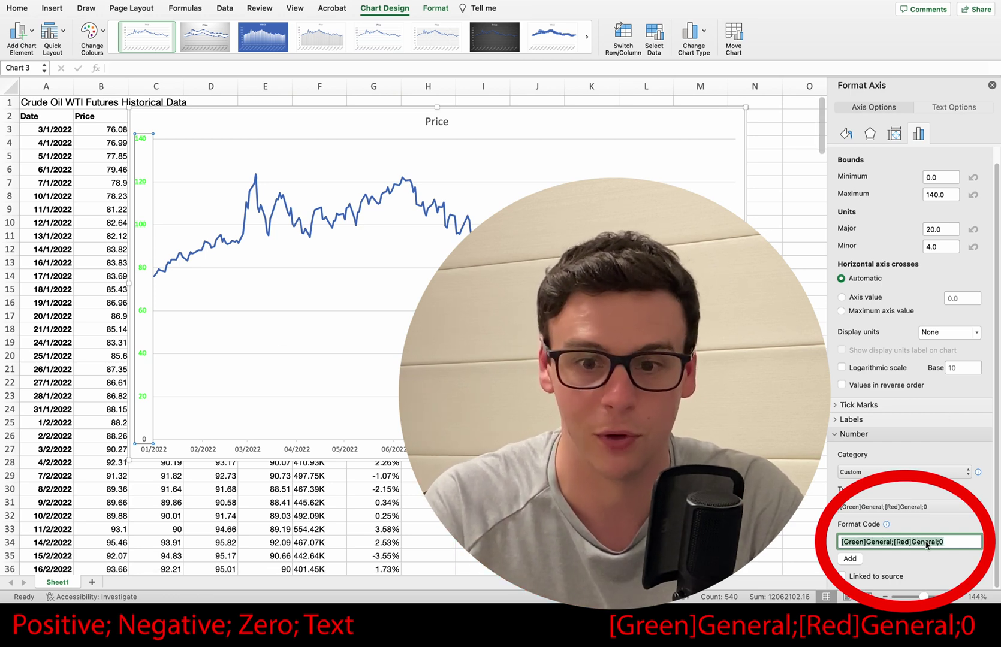
type("[Magenta")
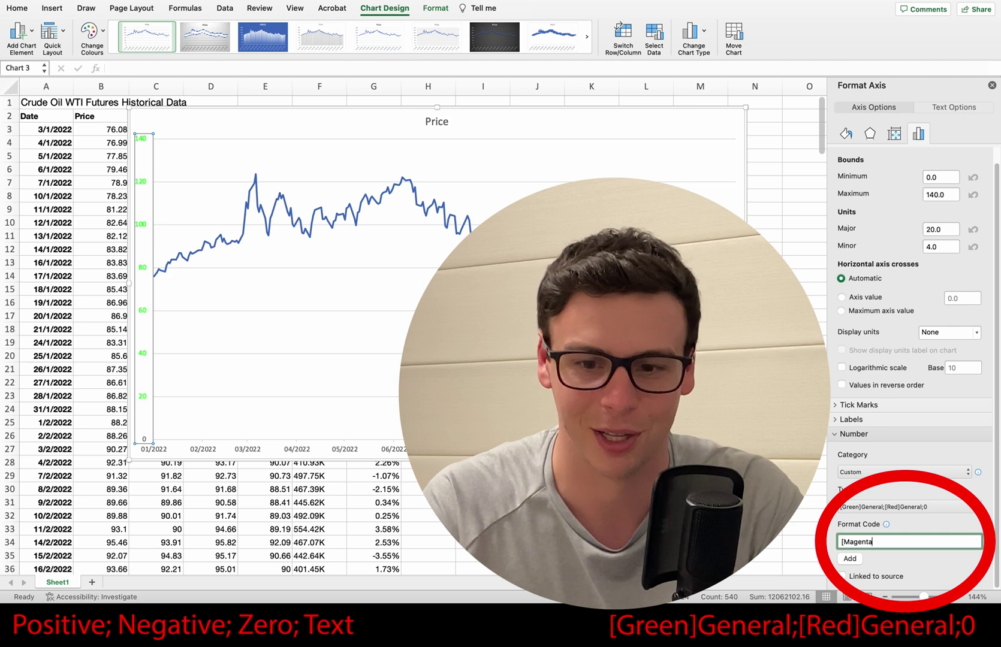
type("]=8")
key("BackSpace")
key("BackSpace")
key("BackSpace")
key("BackSpace")
key("BackSpace")
key("BackSpace")
key("BackSpace")
key("BackSpace")
key("BackSpace")
key("BackSpace")
key("BackSpace")
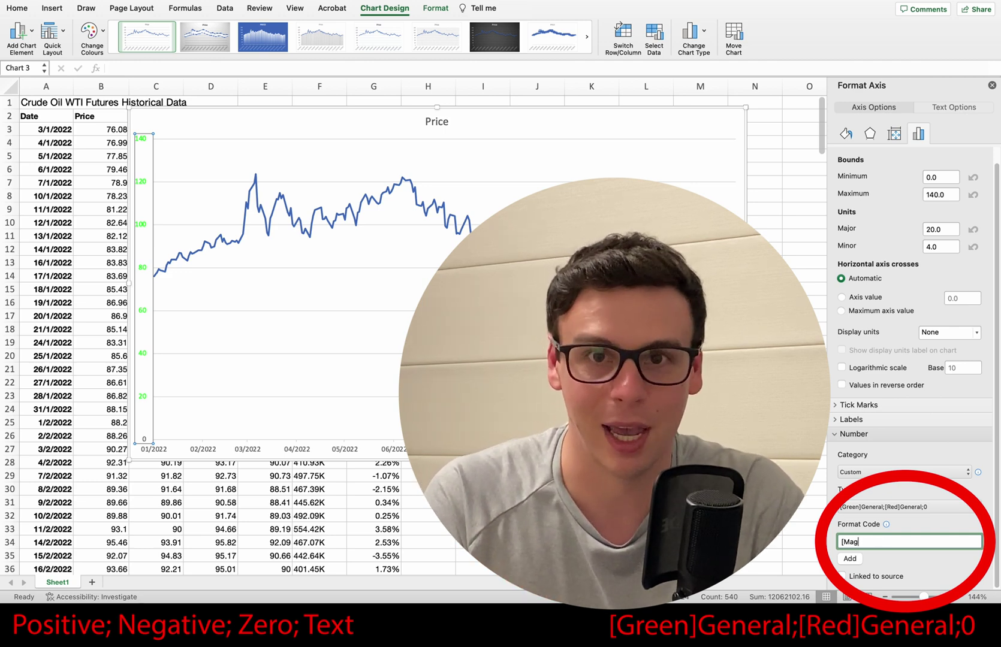
type("[Magenta")
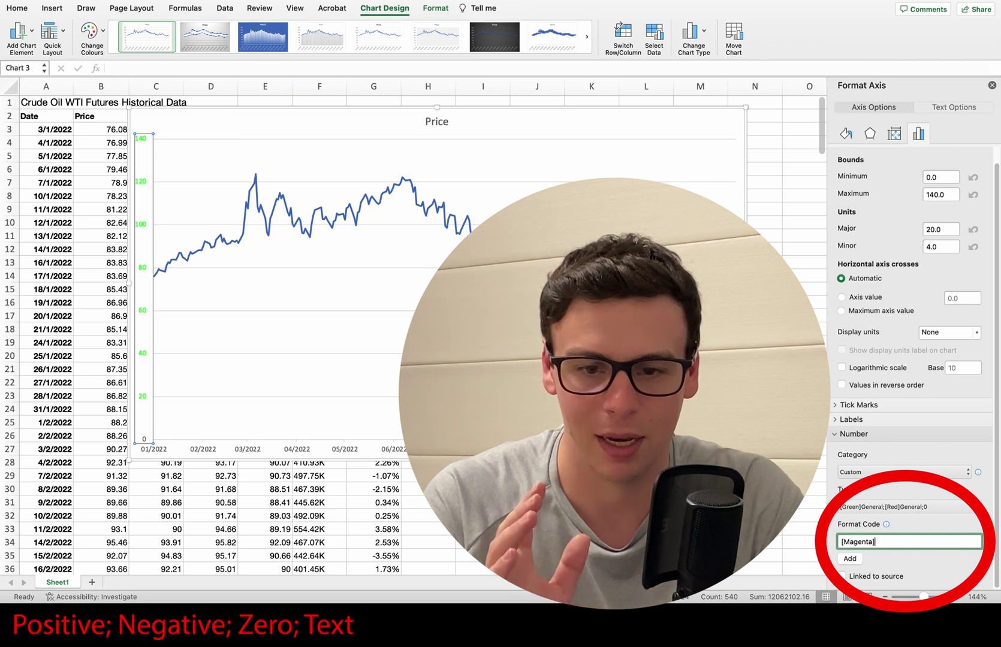
type("][=60")
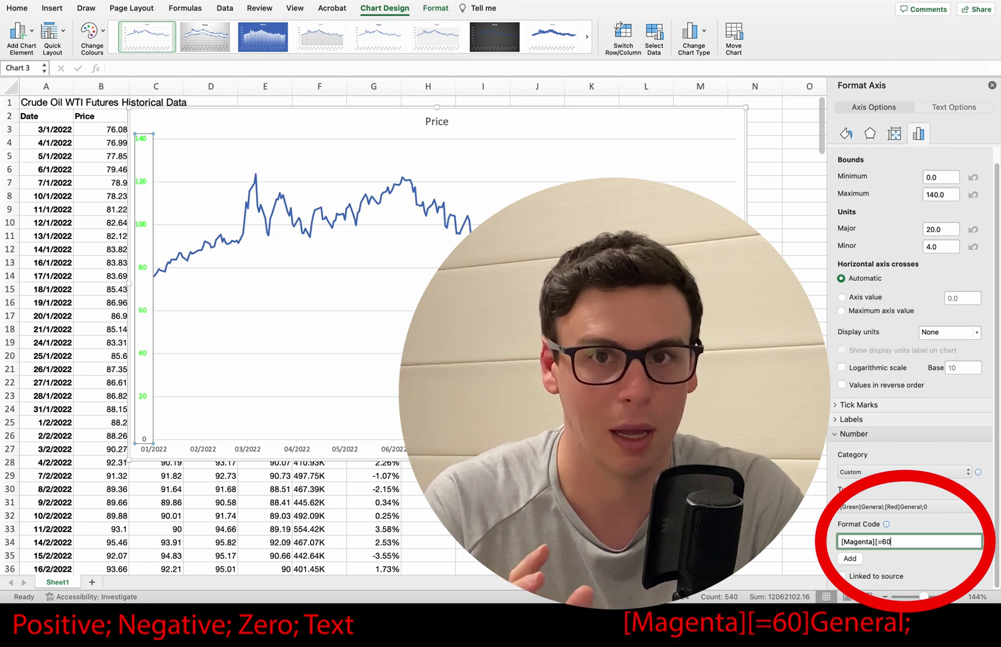
type("]")
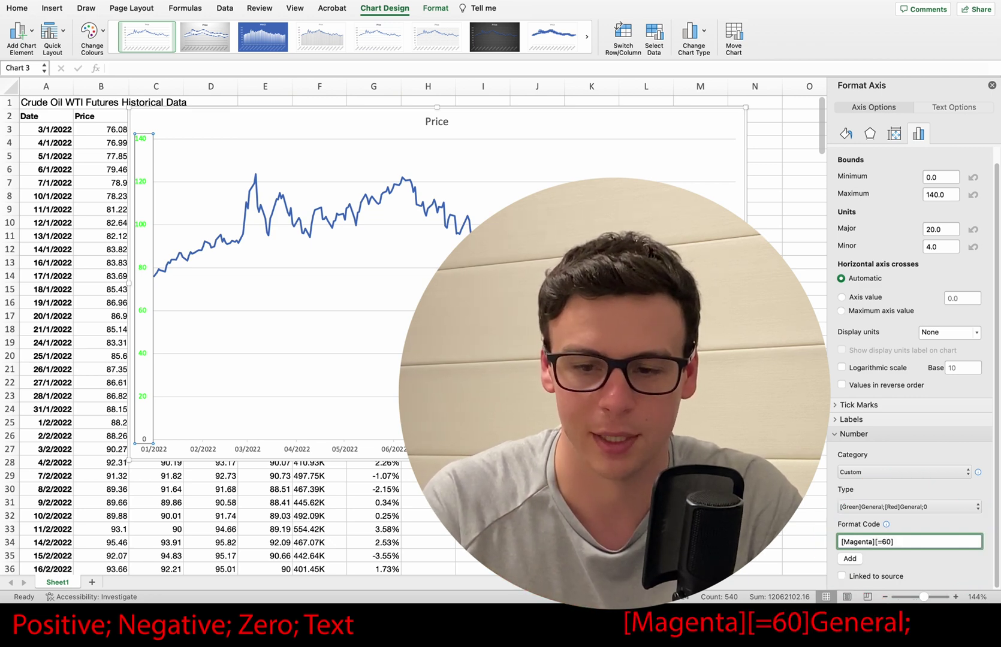
type("General;")
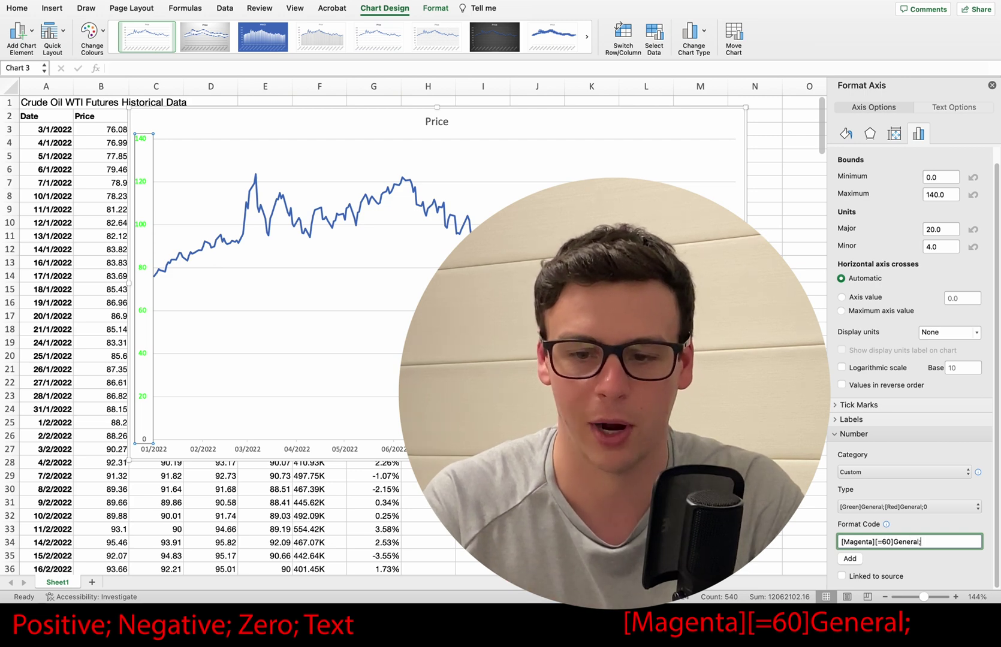
Apply the magenta-60 format code, then widen the chart and select its plot area.
left_click(850, 559)
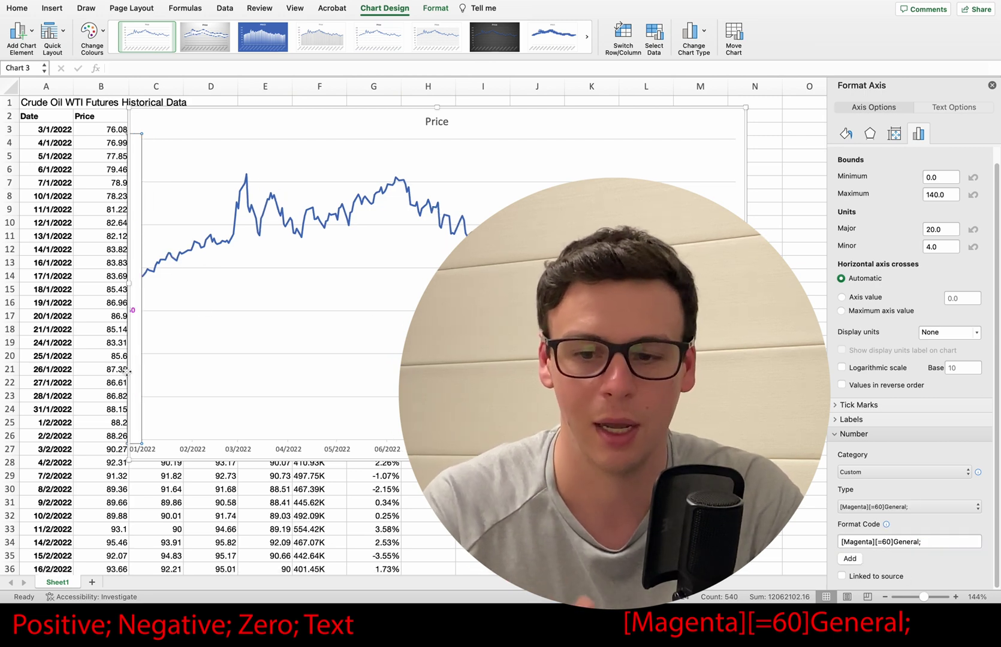
left_click_drag(127, 457, 149, 428)
left_click(181, 384)
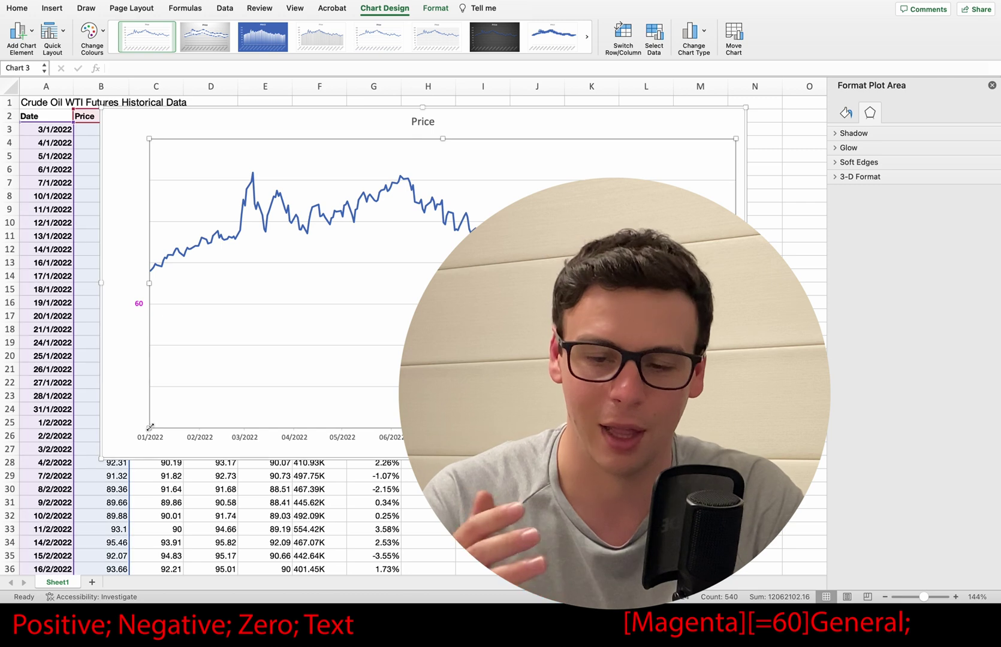
Select the value axis and expand its Axis Options number settings.
left_click(142, 294)
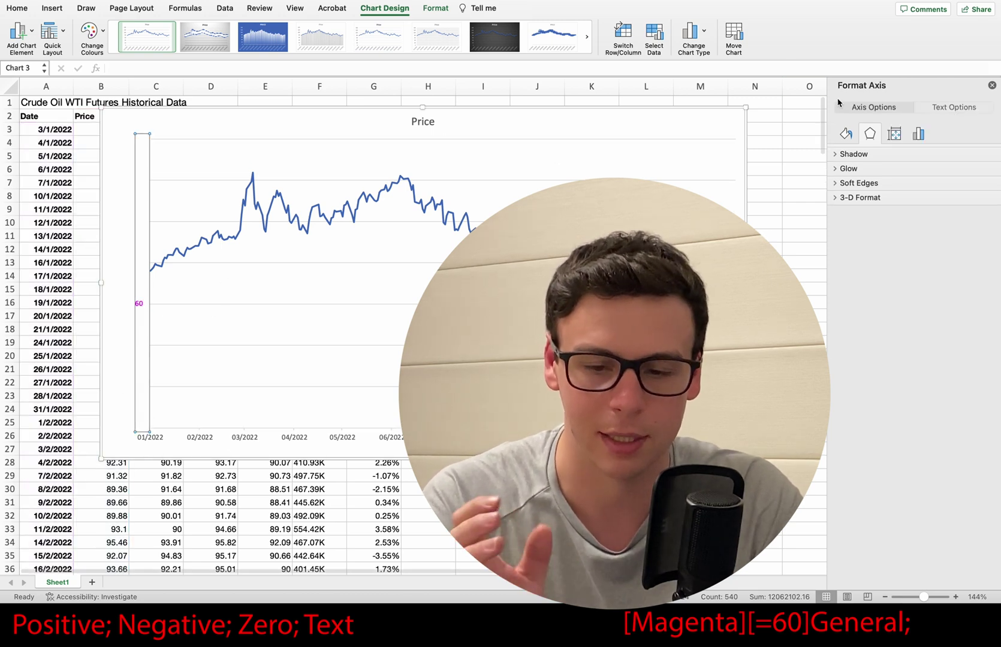
left_click(873, 107)
left_click(850, 451)
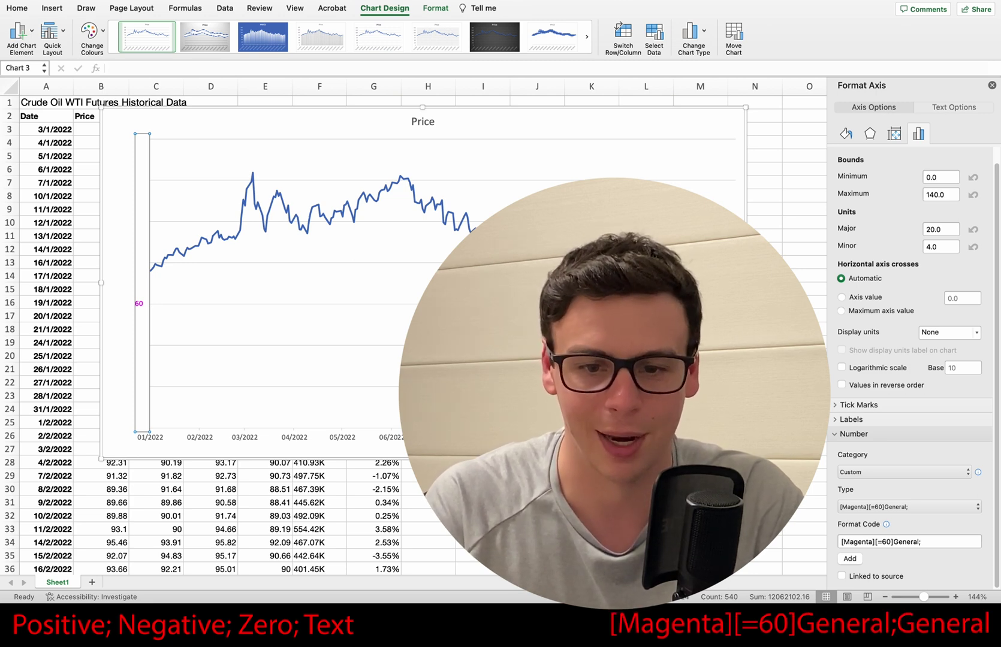
Append General to make the code [Magenta][=60]General;General and apply it to the value axis.
left_click(933, 542)
type("General")
left_click(850, 559)
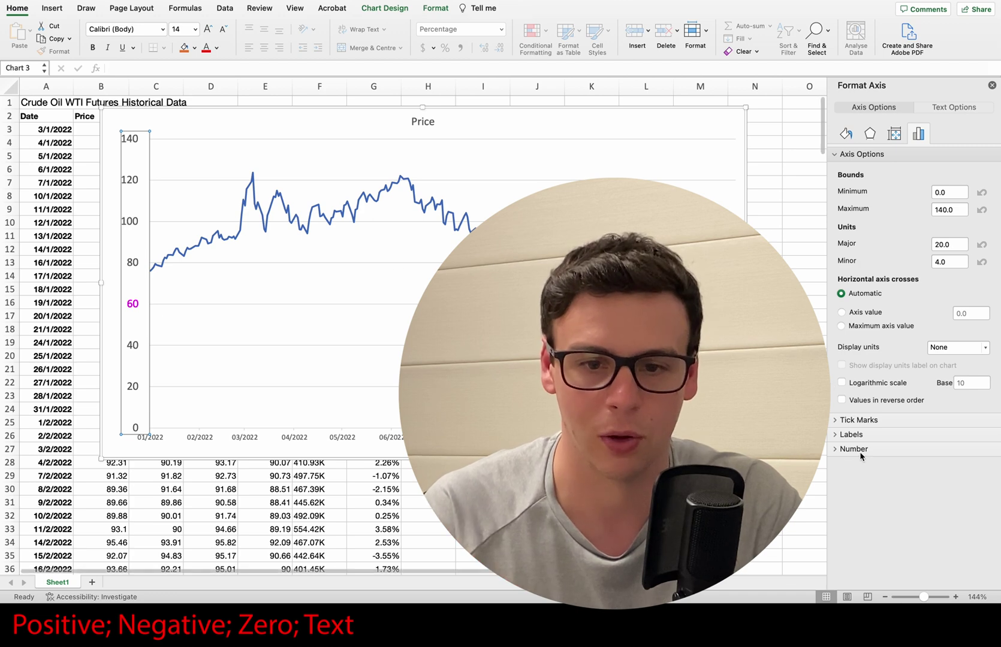
Replace the value axis format code with [>0]##;##;"$/bbl" so zero reads $/bbl.
left_click(862, 454)
triple_click(925, 557)
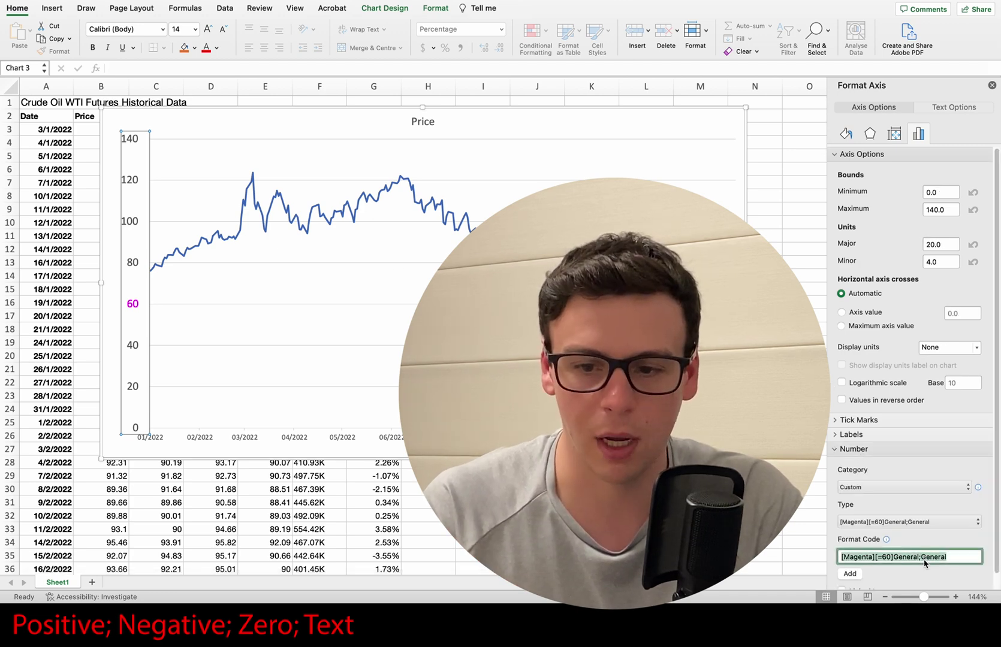
type("[")
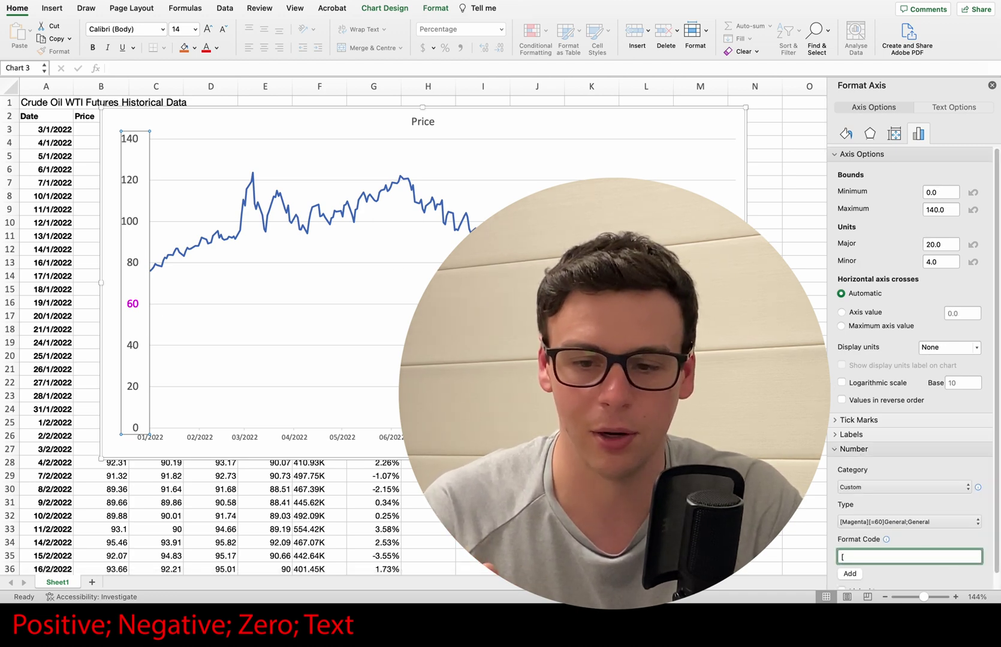
type(">0]")
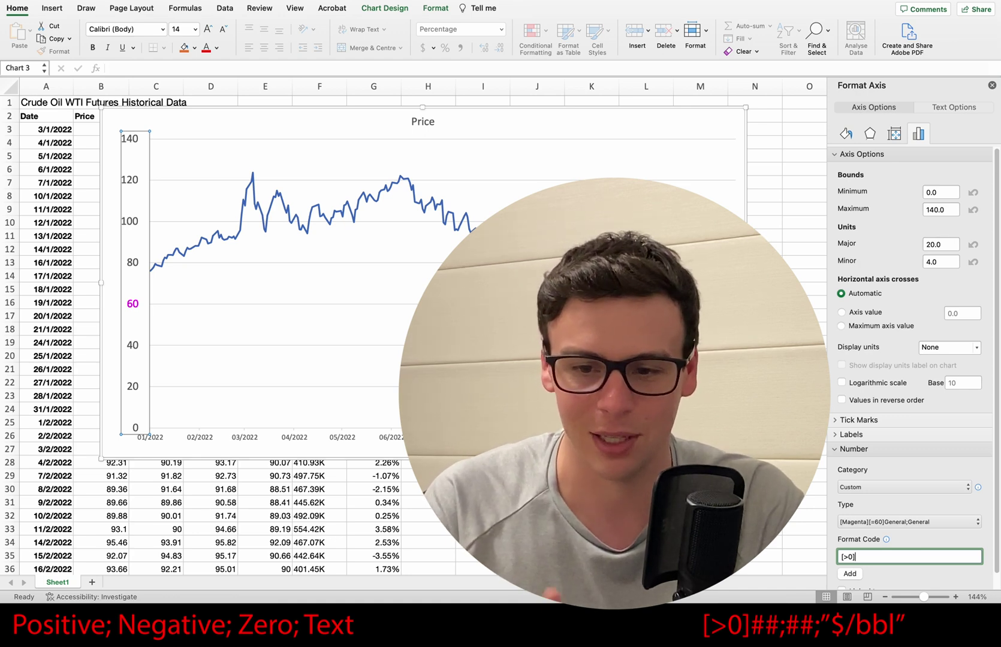
type("##;##;\"$/bbl")
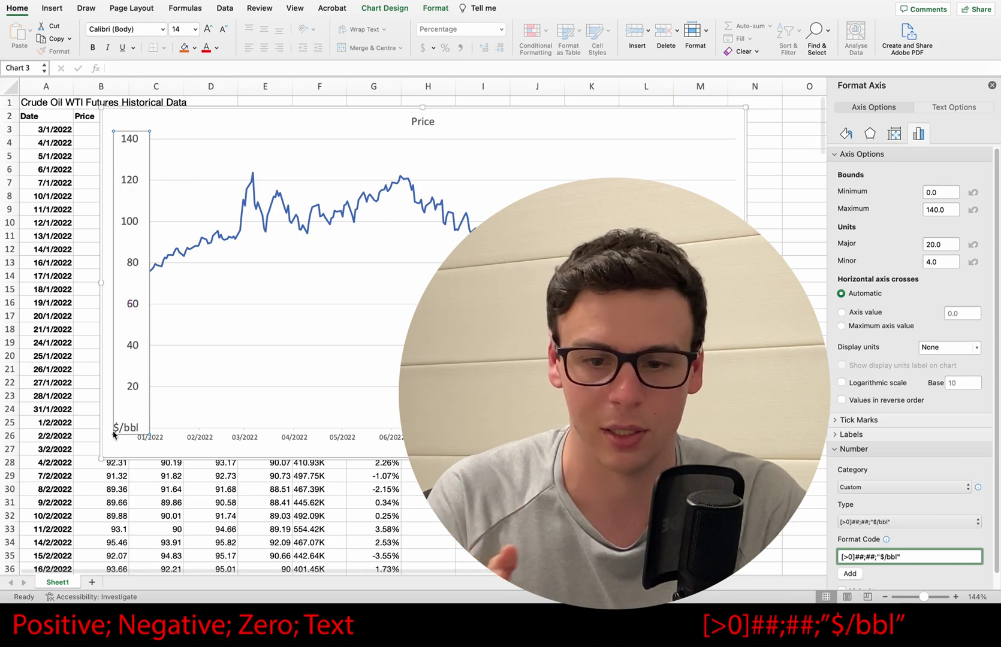
Deselect the chart to check the labels, then reselect the value axis.
left_click(156, 490)
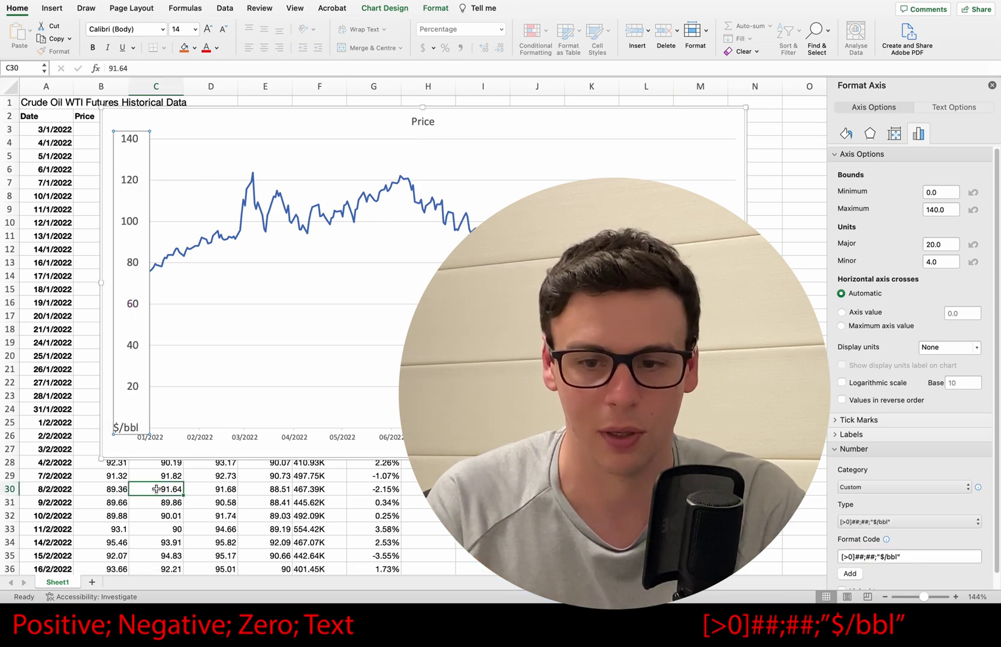
left_click(170, 456)
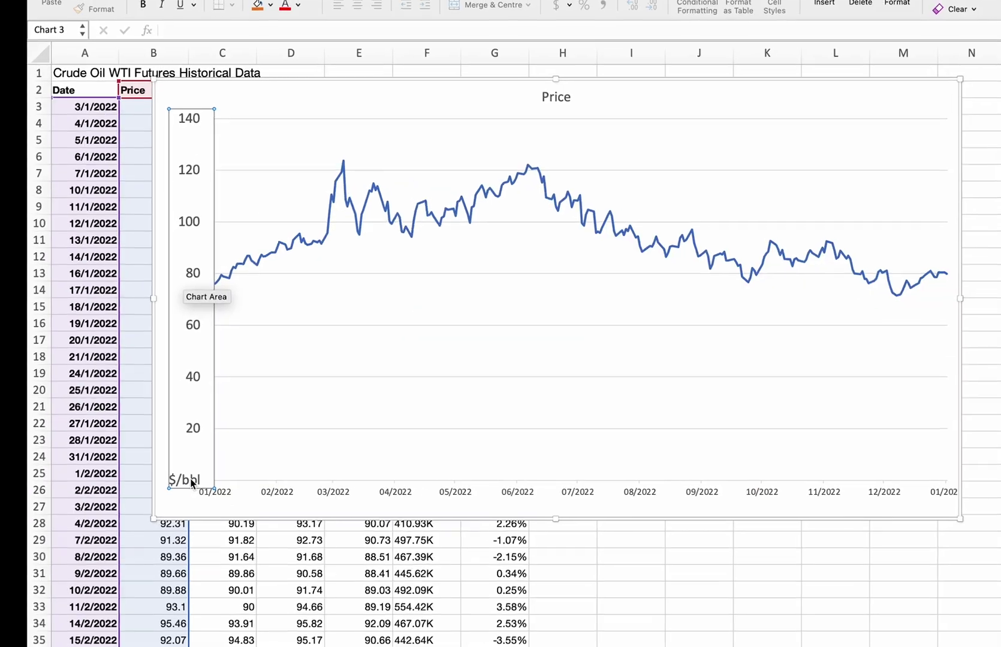
left_click(124, 400)
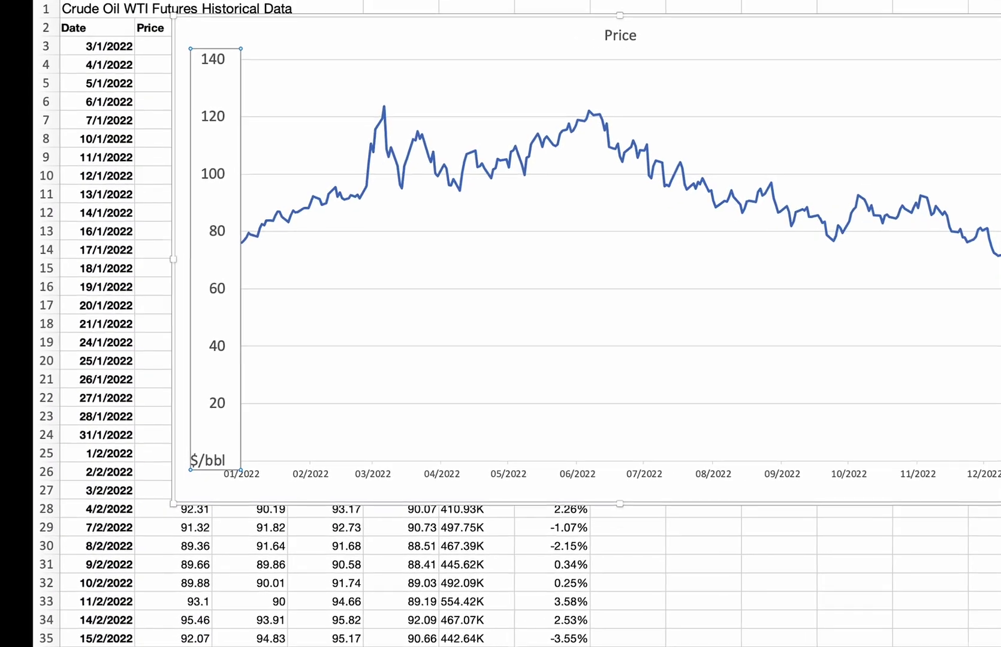